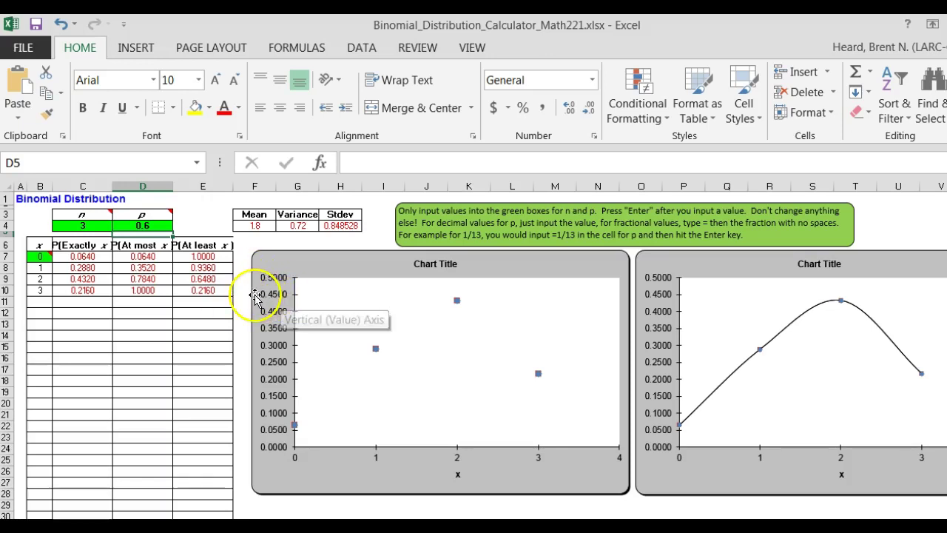
- Enter 10 as the number of trials n in the green cell C4
click(92, 228)
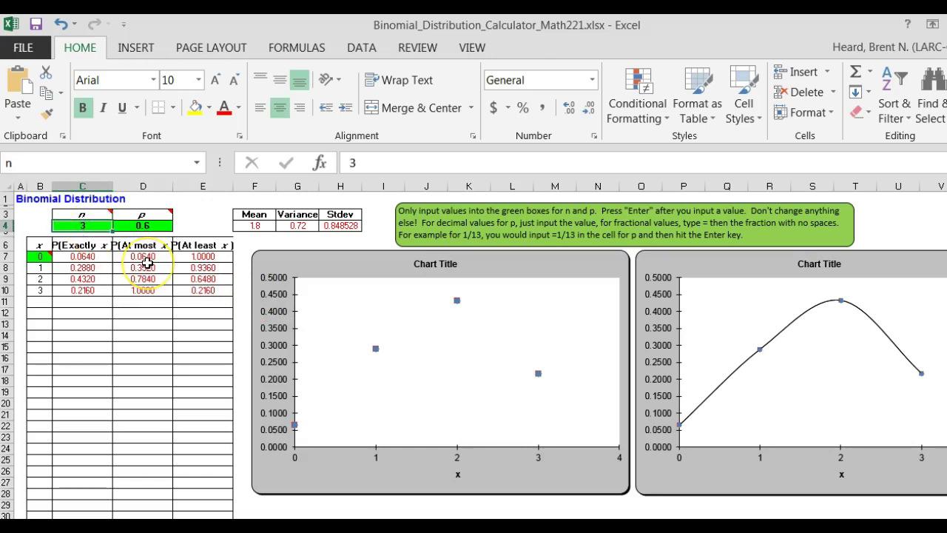
text(10)
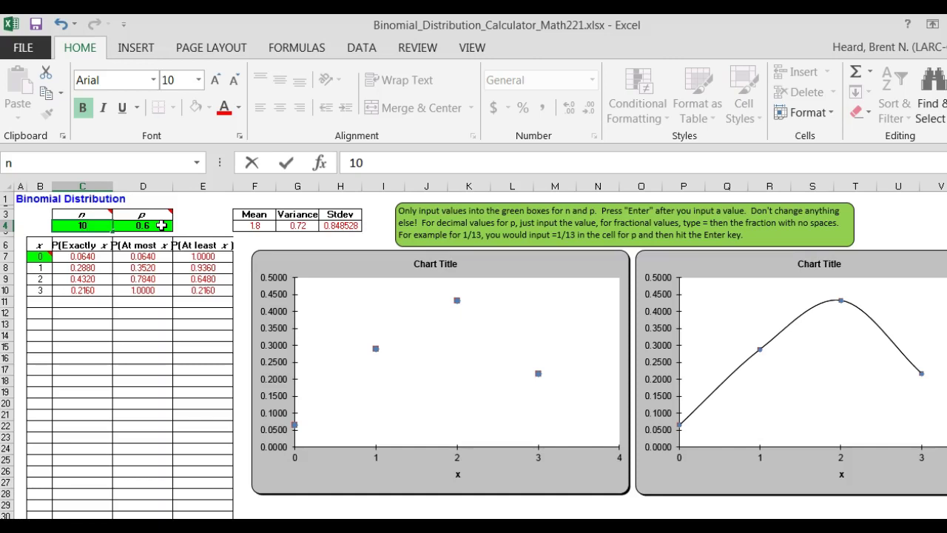
- Commit n=10 and set p in cell D4 to =1/5
click(162, 225)
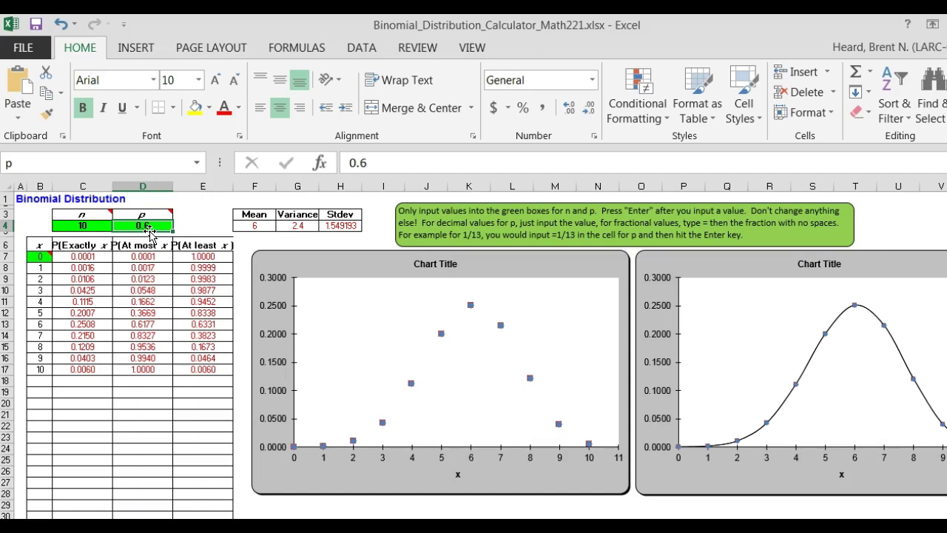
text(=1)
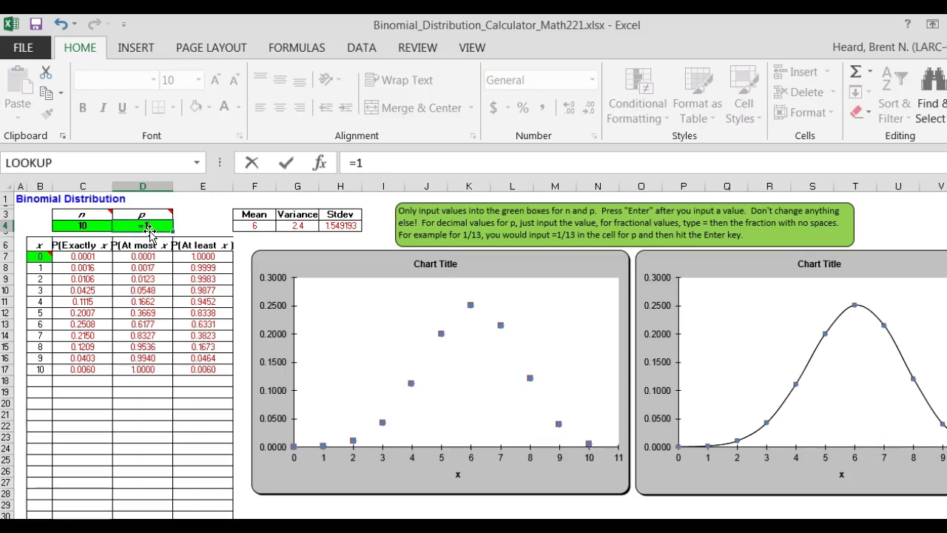
text(/5)
key(Return)
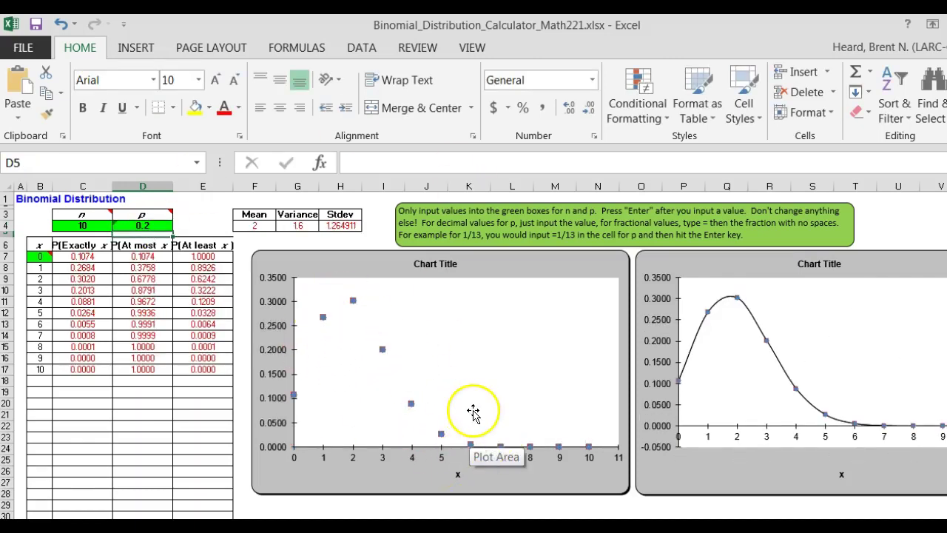
- Title the left scatter chart 'n=10, p=1/5'
click(444, 267)
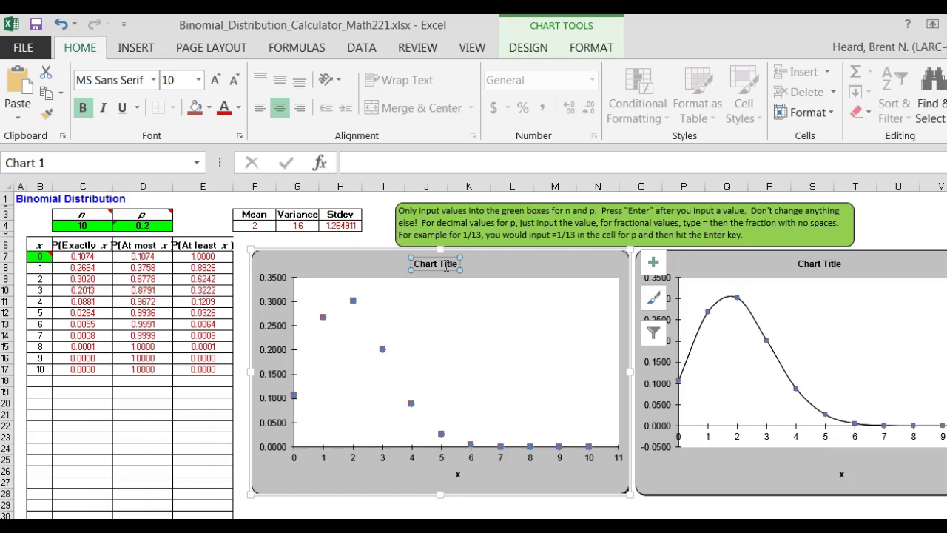
text(n)
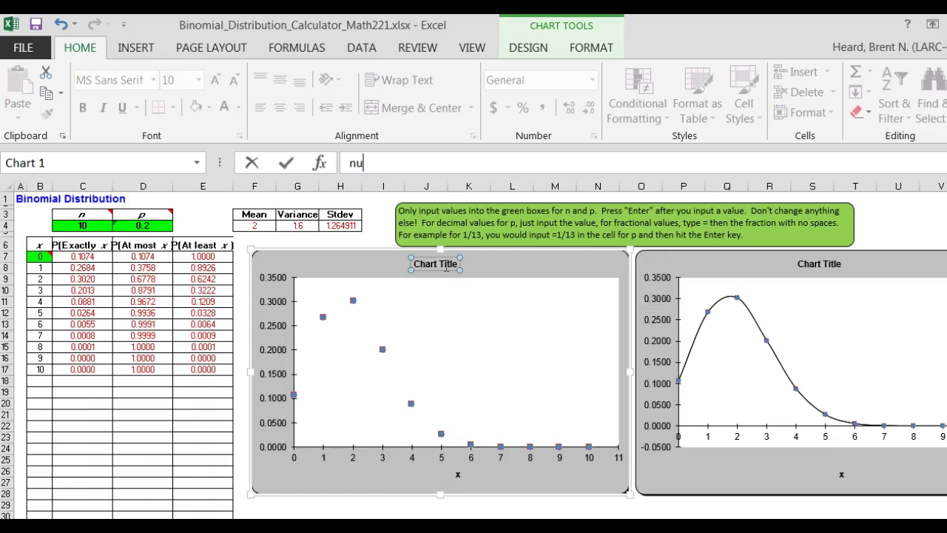
text(=10, p=1/5)
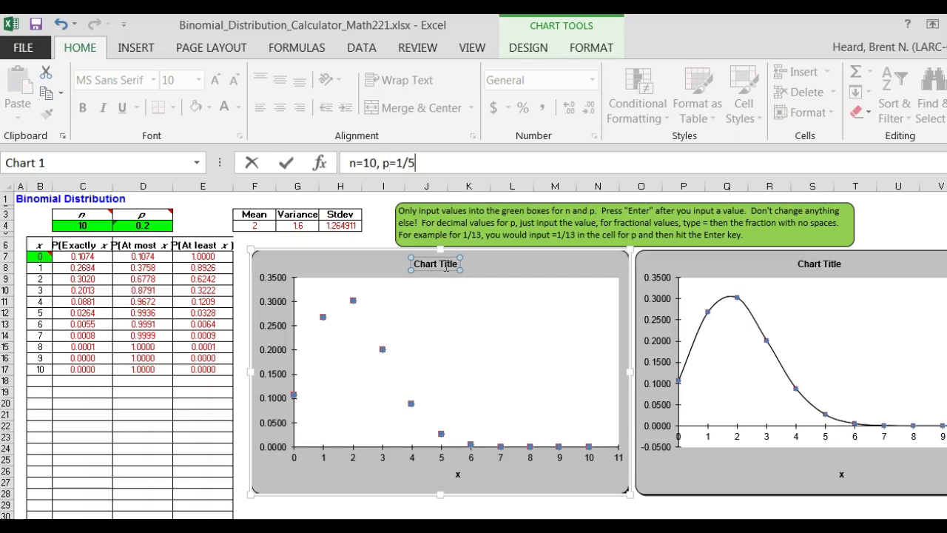
key(Return)
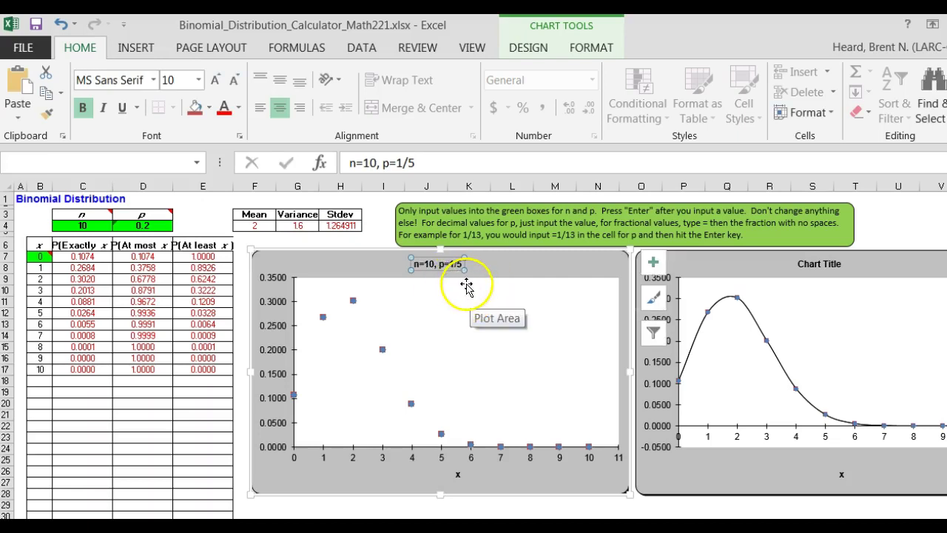
- Copy the titled chart and switch to the Word lab document
right_click(576, 264)
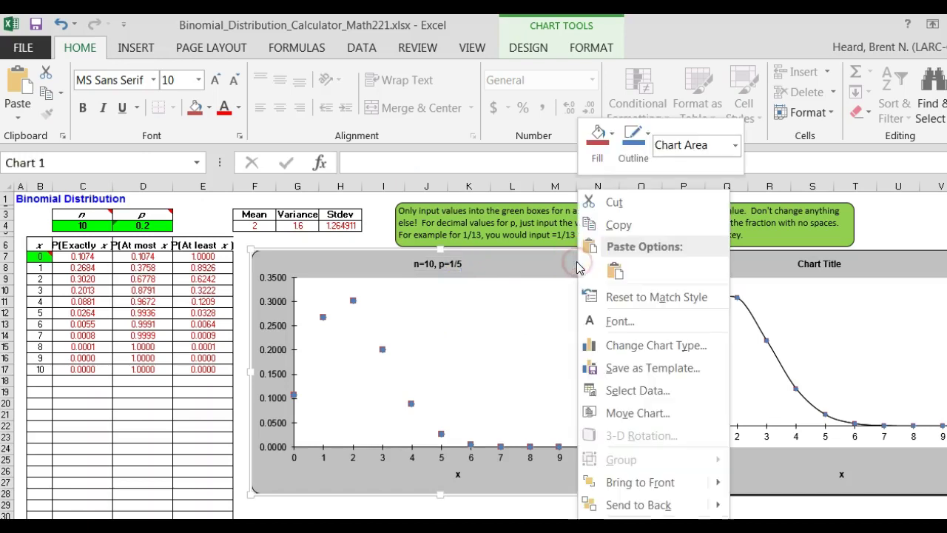
click(613, 225)
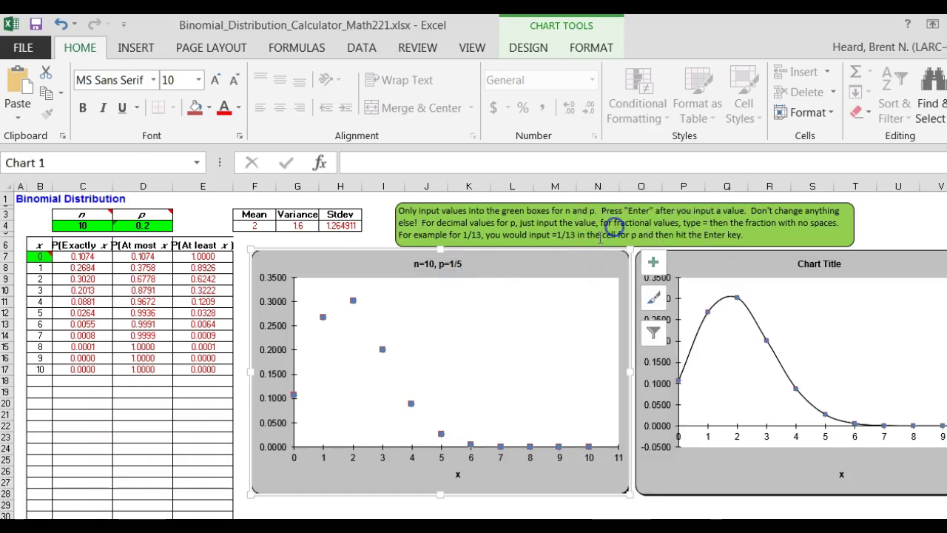
key(alt+Tab)
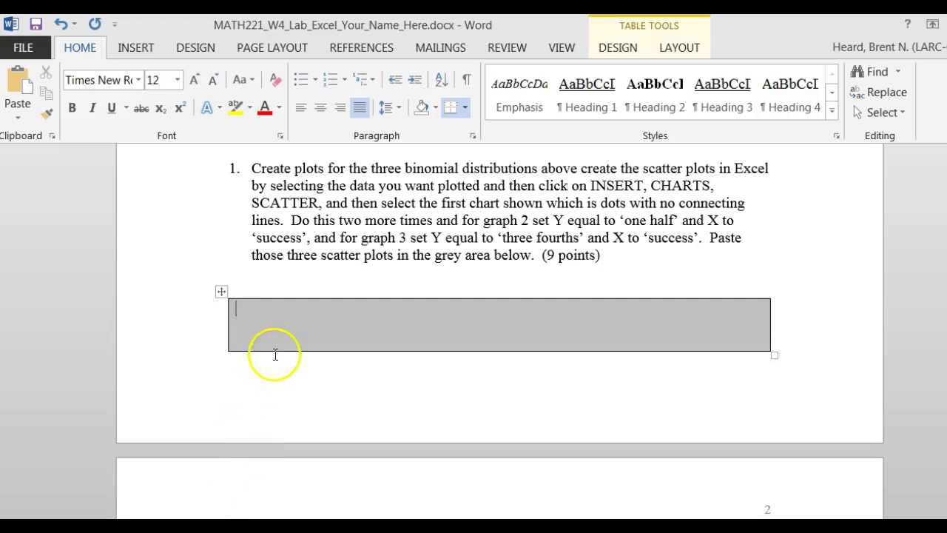
- Paste the n=10, p=1/5 chart as a picture into the grey answer cell
click(287, 325)
right_click(286, 310)
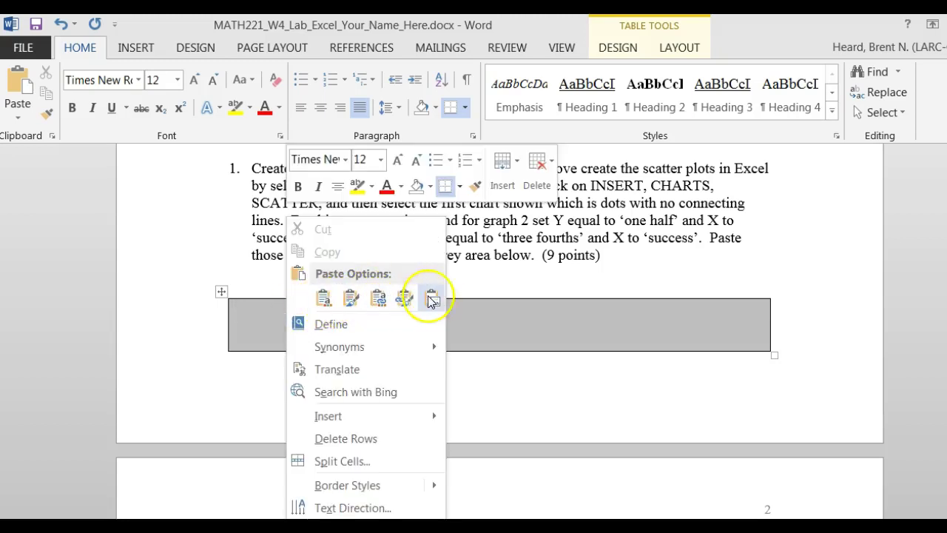
click(434, 299)
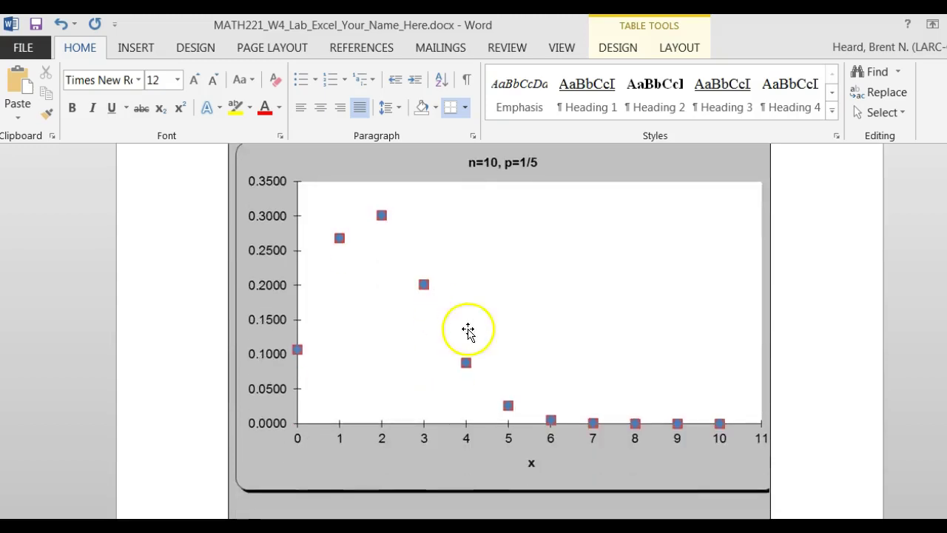
- Shrink the pasted chart picture proportionally to fit the grey area, then return to Excel
click(712, 466)
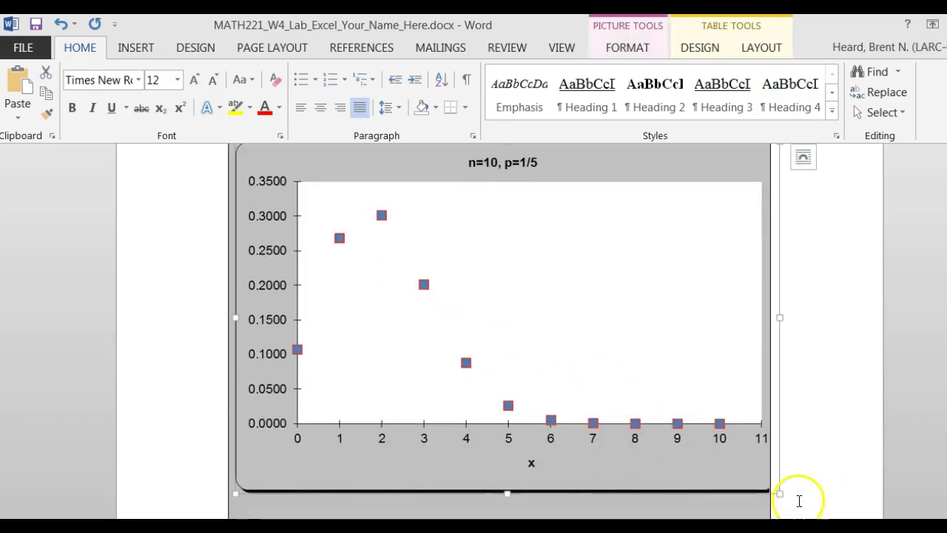
drag(778, 492, 660, 402)
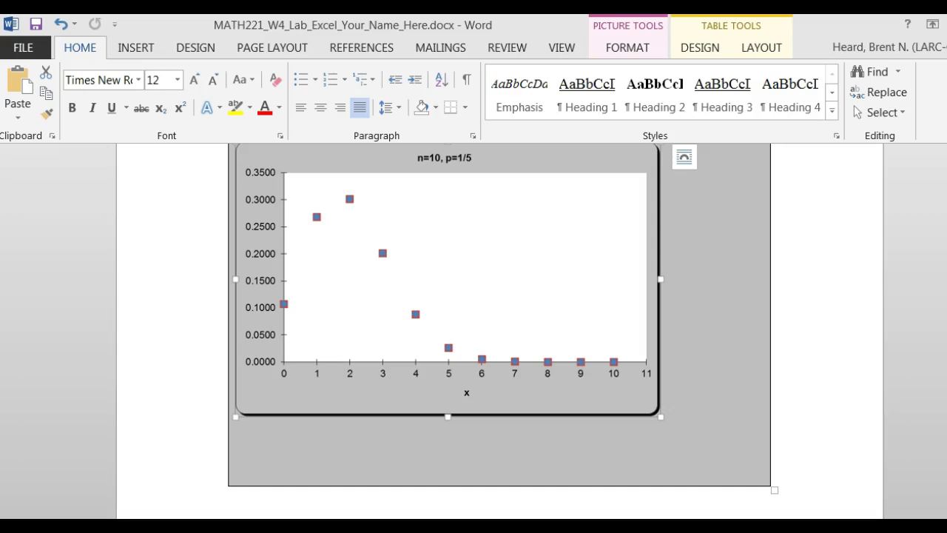
key(alt+Tab)
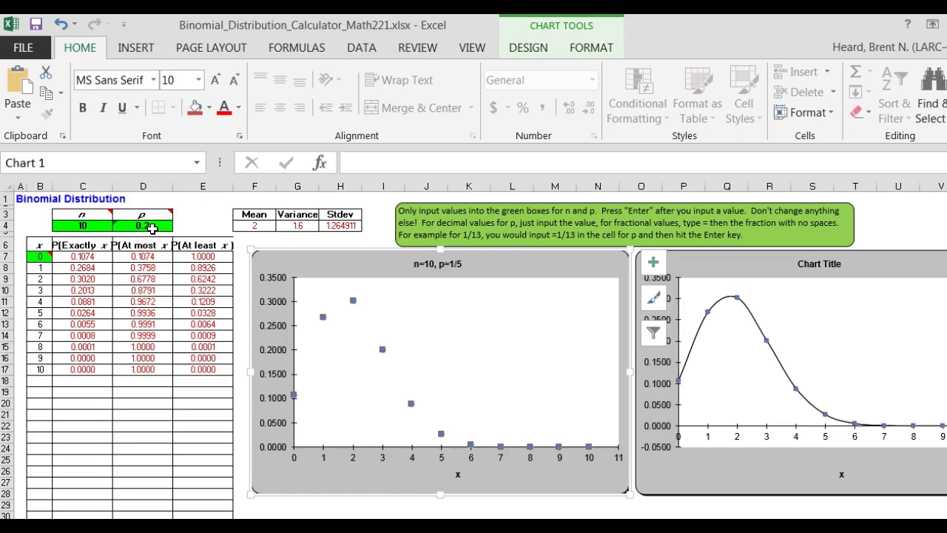
- Change p in cell D4 to 2/5 so the distribution recalculates for p=0.4
click(151, 228)
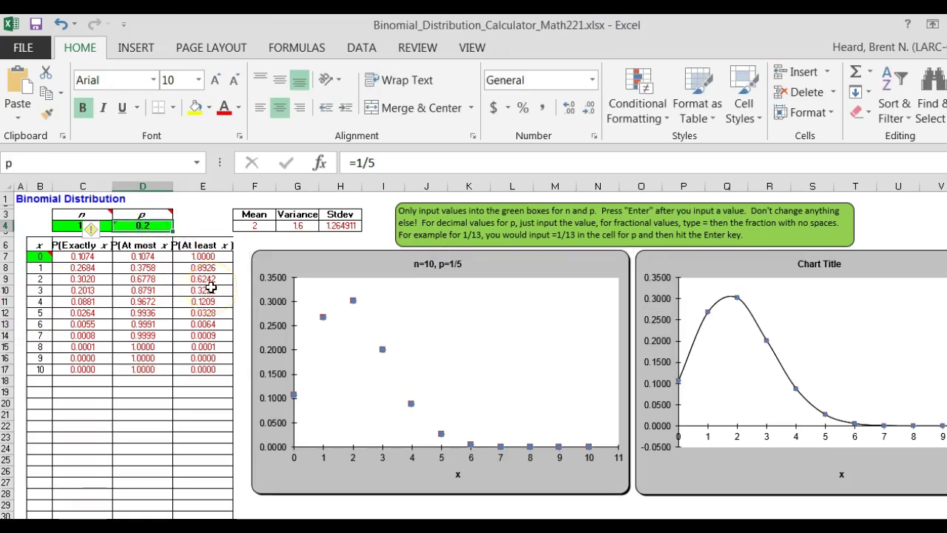
text(=)
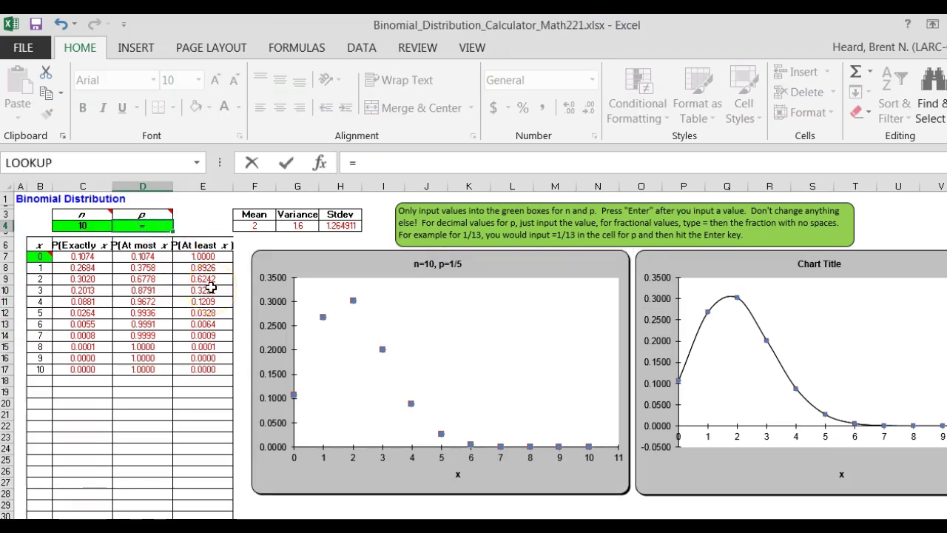
text(2/5)
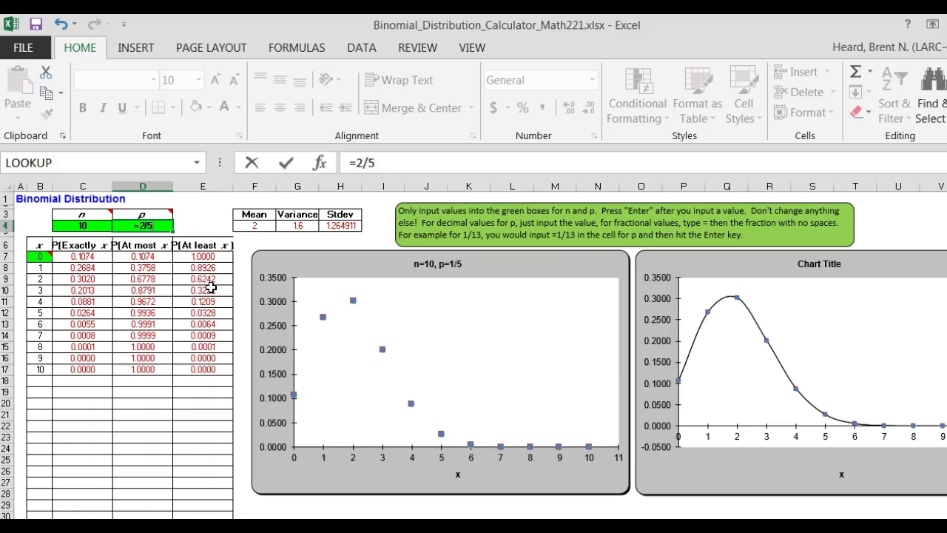
key(Return)
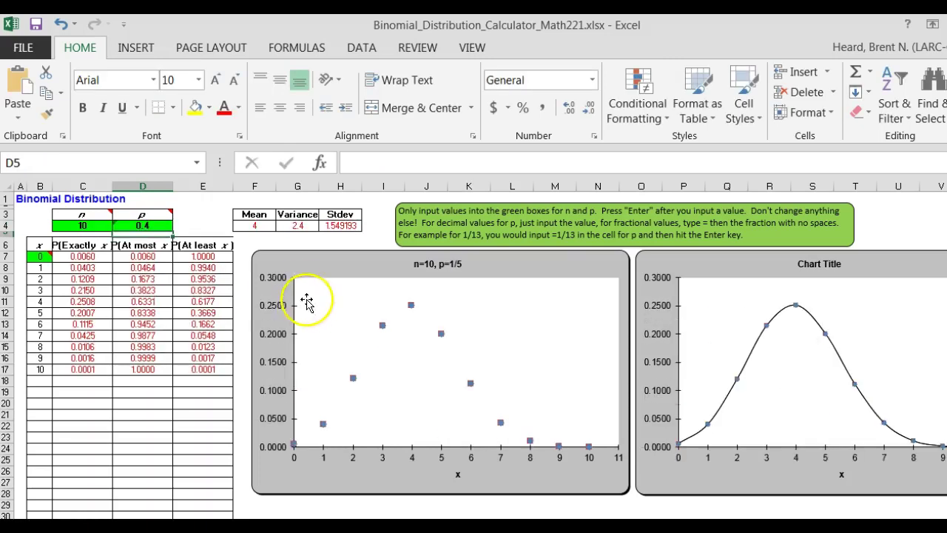
click(466, 278)
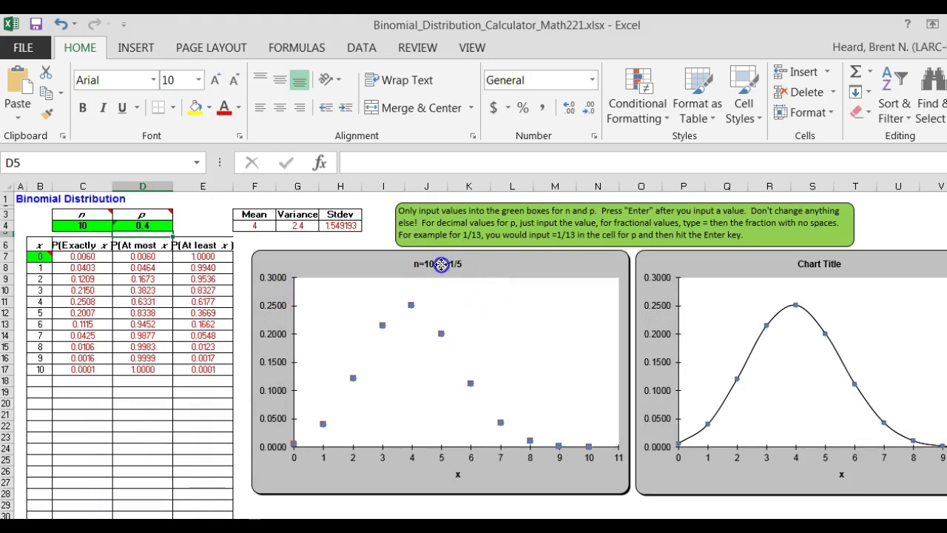
- Edit the left chart's title from 'n=10, p=1/5' to 'n=10, p=2/5'
click(440, 264)
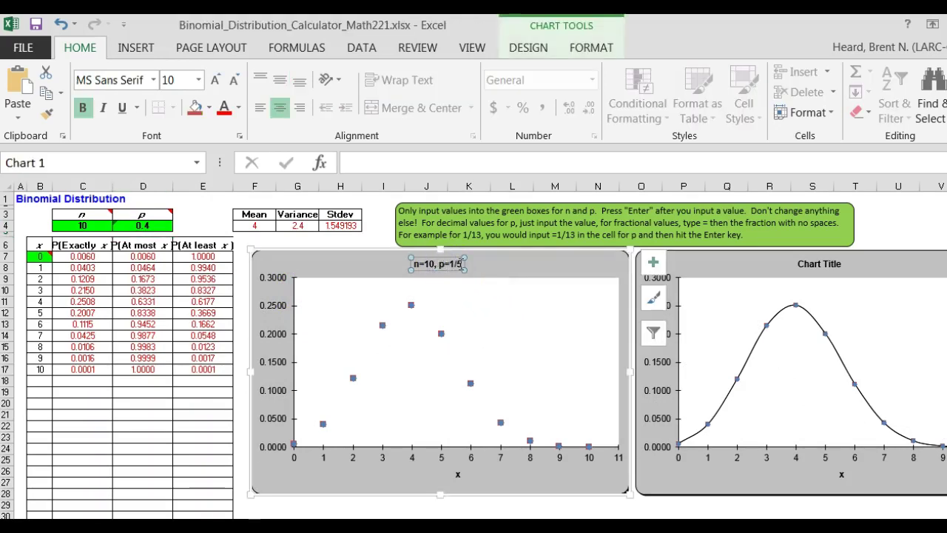
click(452, 263)
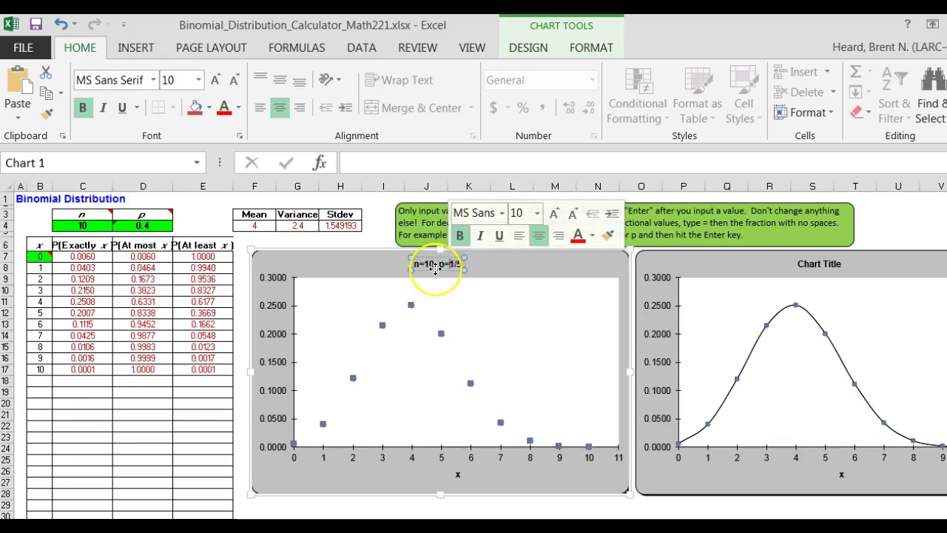
key(BackSpace)
text(2)
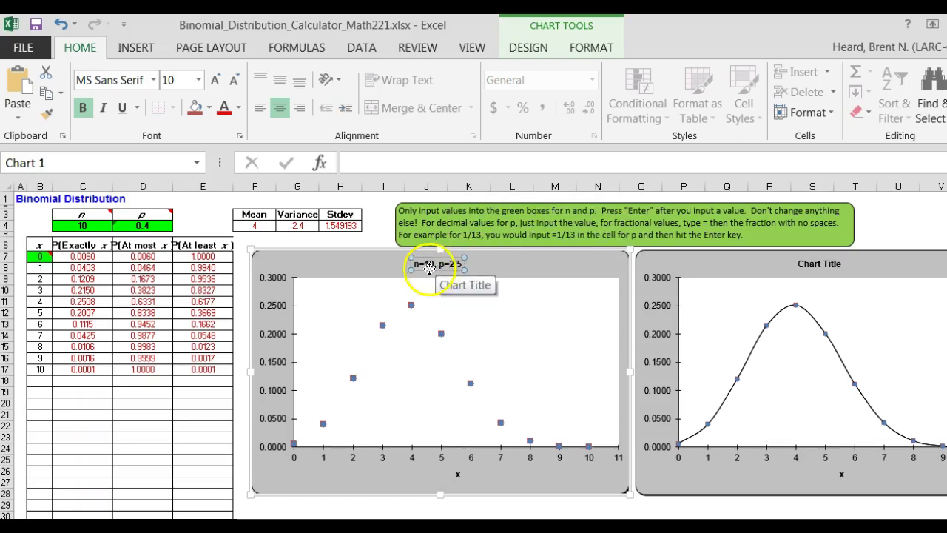
click(570, 265)
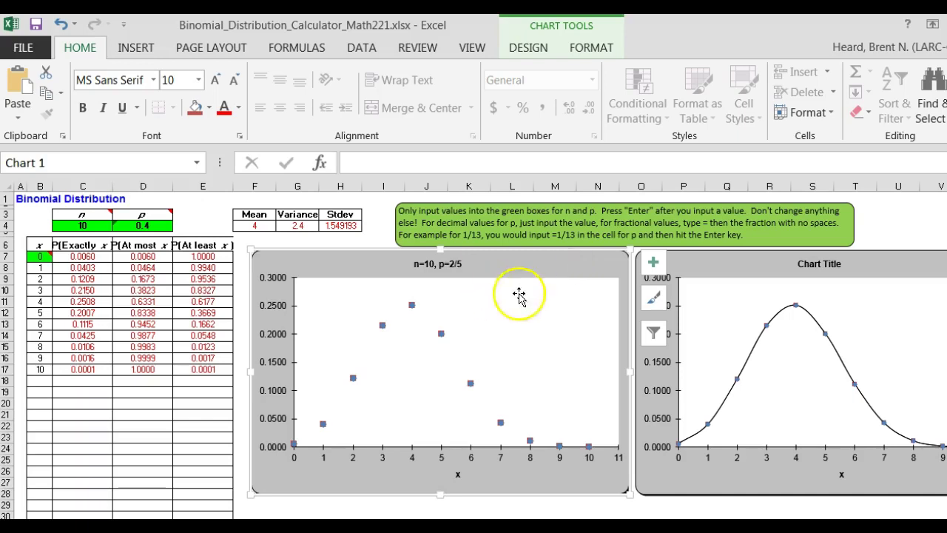
- Copy the n=10, p=2/5 chart and bring the Word lab document forward
right_click(576, 264)
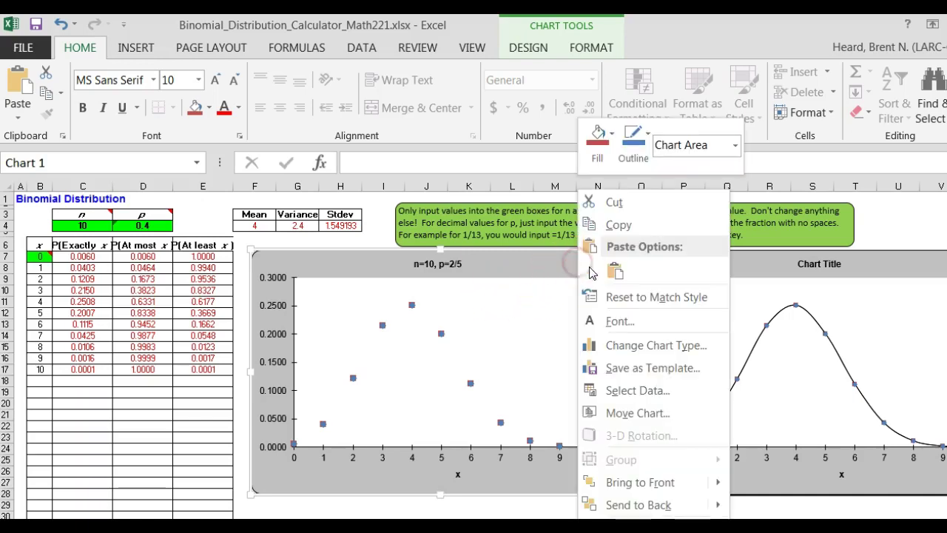
click(618, 225)
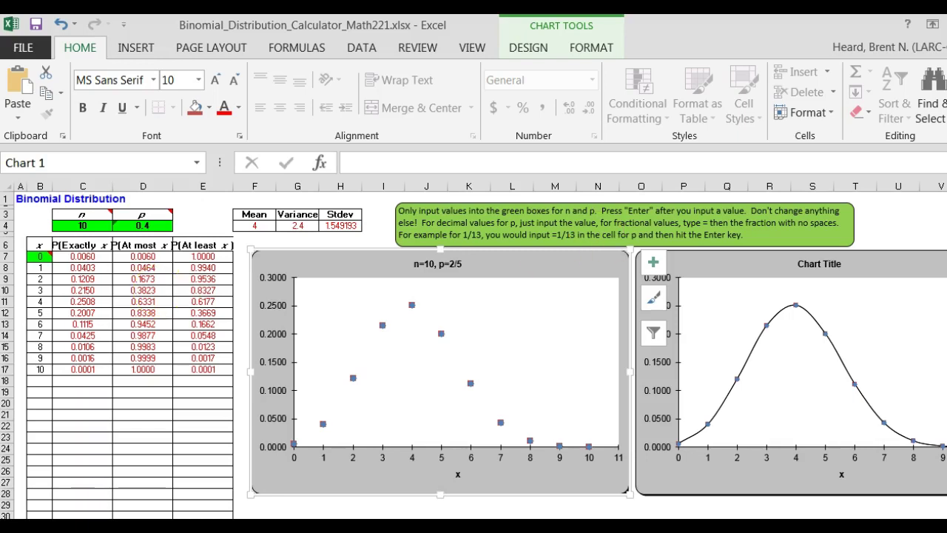
key(alt+Tab)
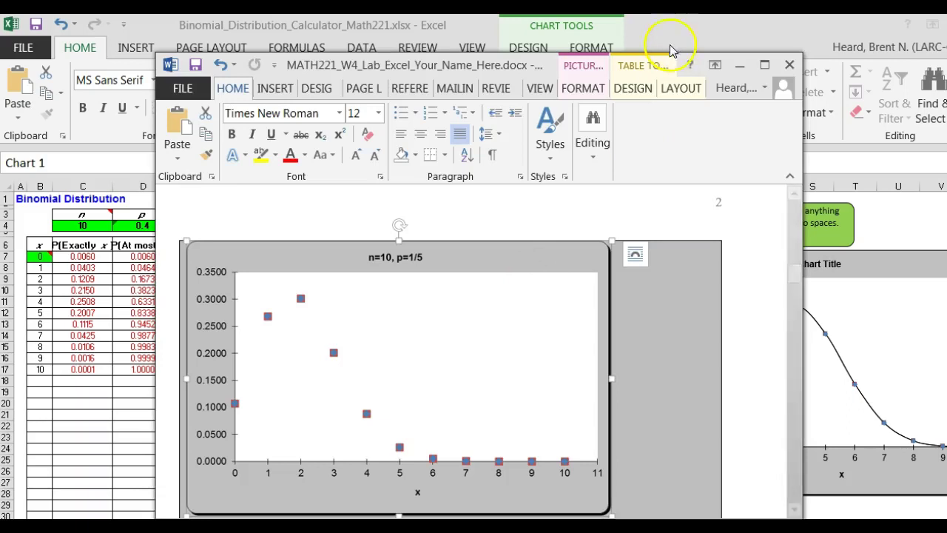
- Maximize Word and paste the p=2/5 chart as a picture in the grey cell below the first chart
click(763, 65)
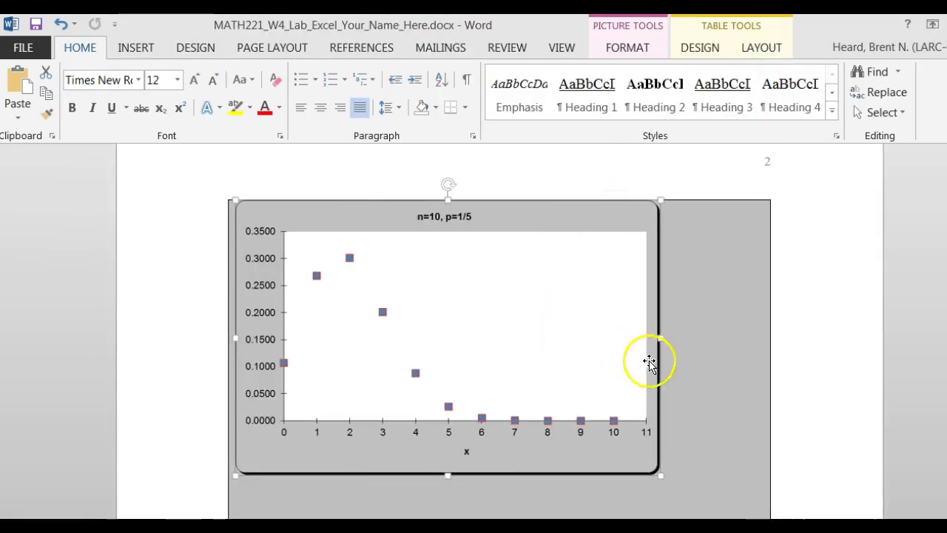
click(531, 503)
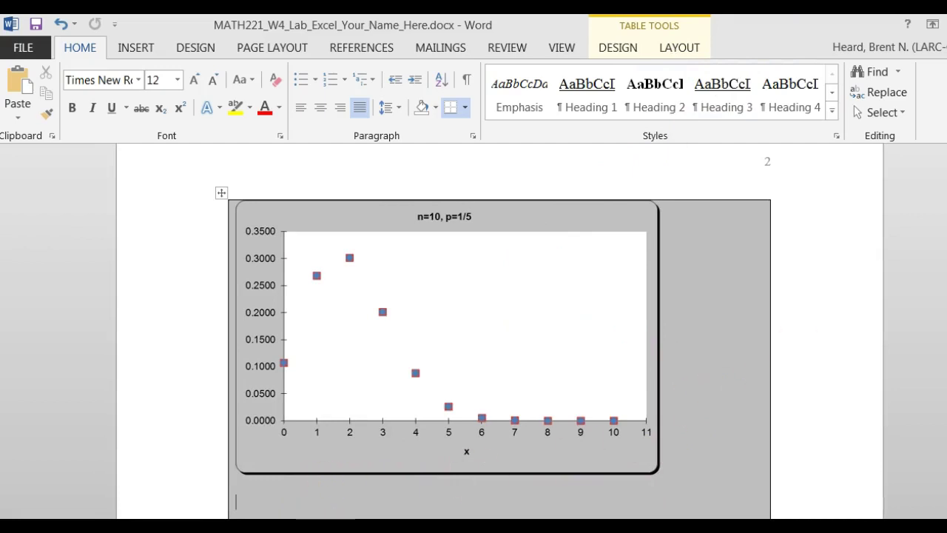
scroll(421, 260, down, 7)
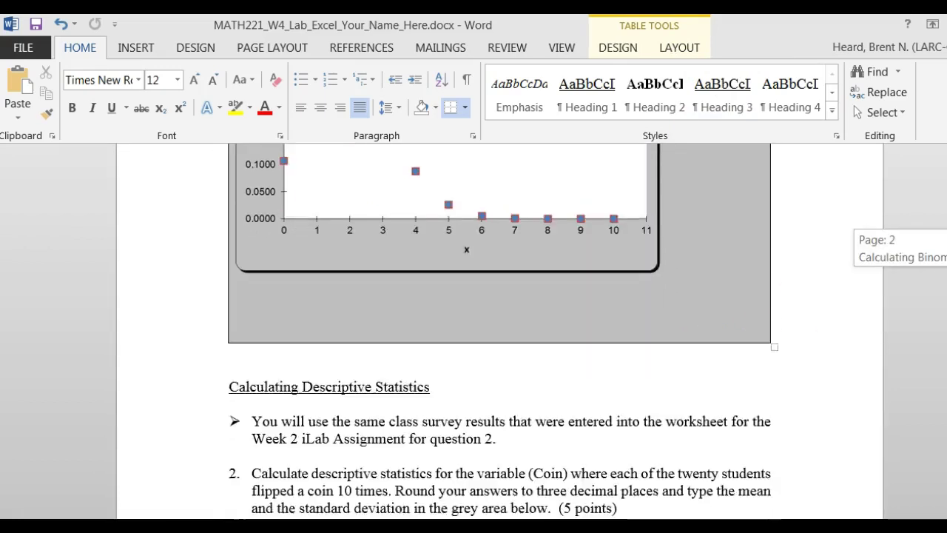
right_click(258, 223)
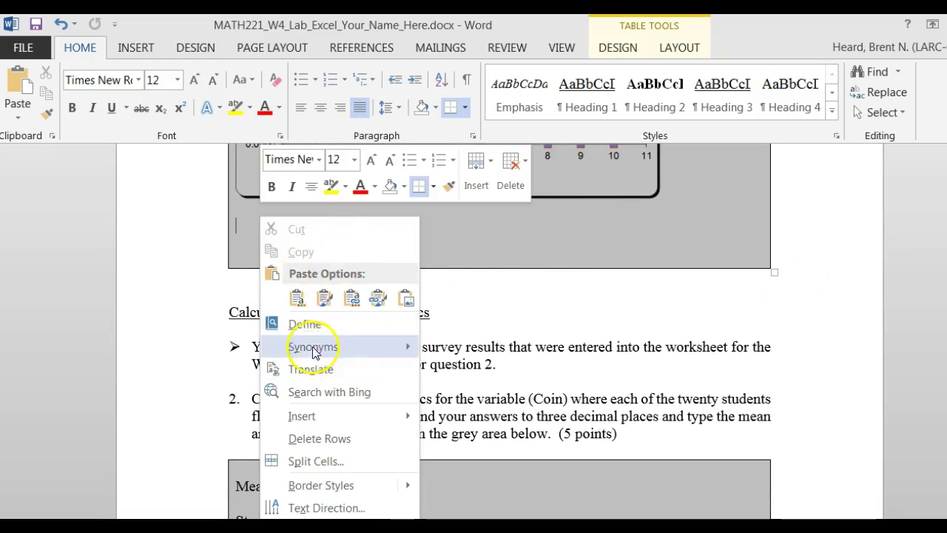
click(405, 298)
scroll(449, 320, up, 10)
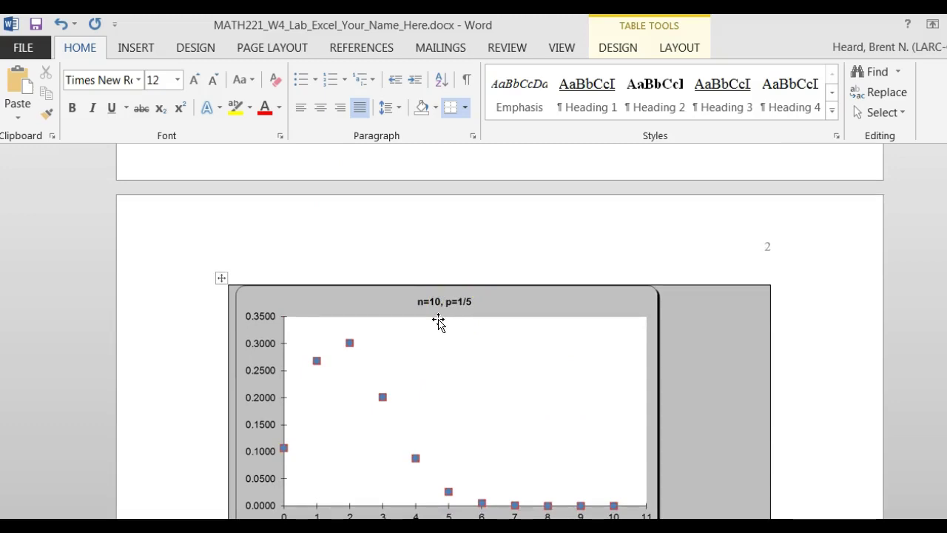
right_click(438, 322)
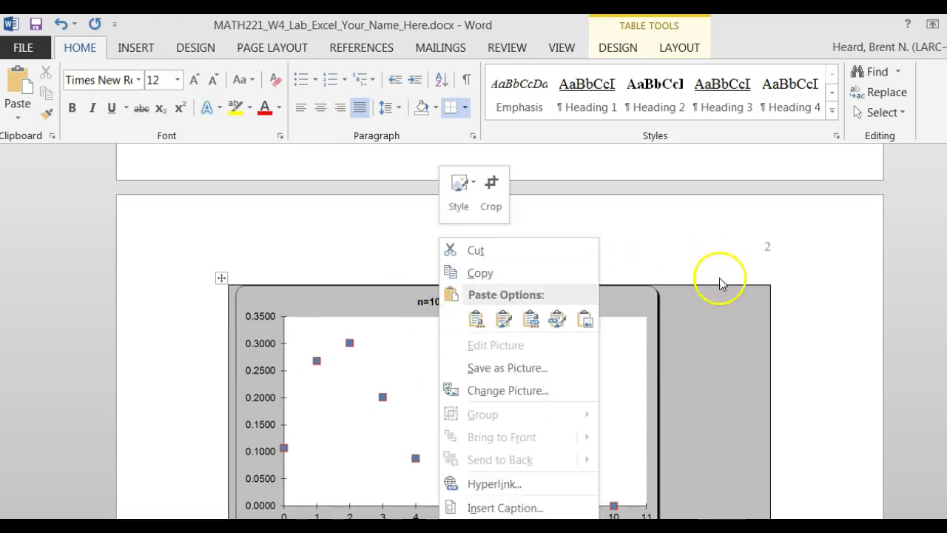
- Resize the p=2/5 chart picture to match the p=1/5 chart's width, then return to Excel
click(805, 278)
scroll(806, 277, down, 3)
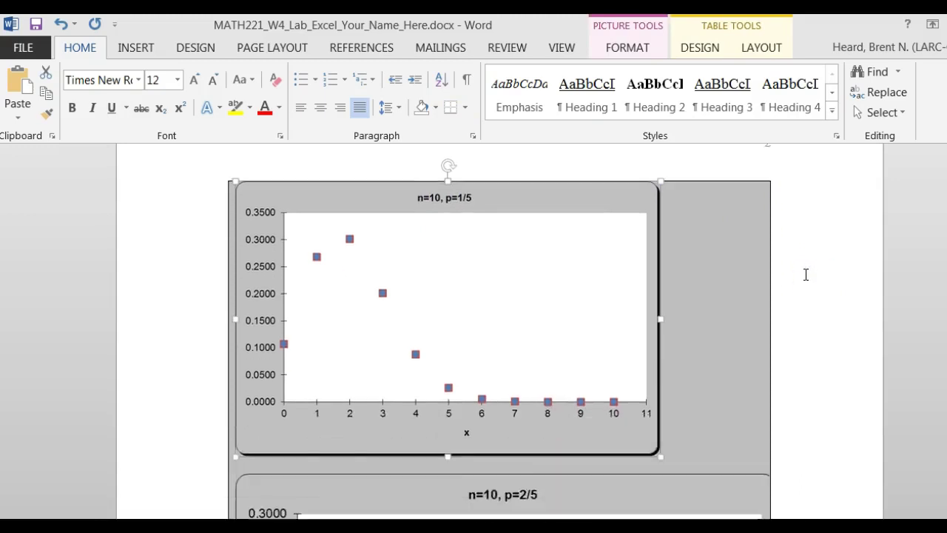
scroll(805, 275, down, 10)
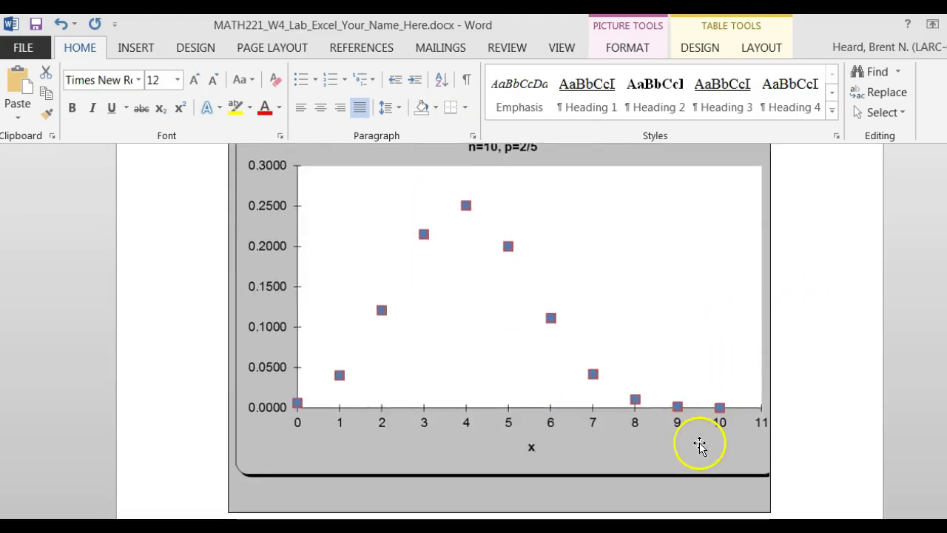
click(700, 443)
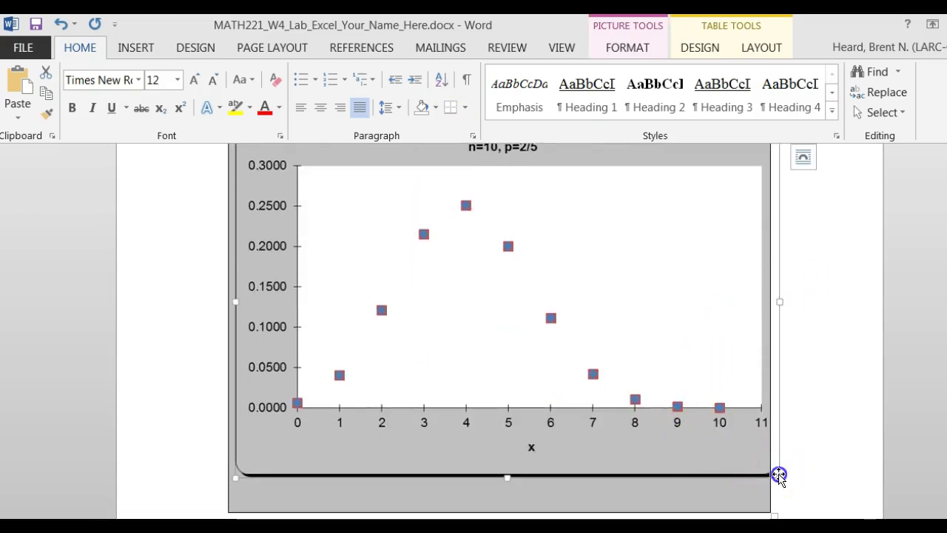
drag(779, 474, 638, 387)
scroll(695, 365, up, 3)
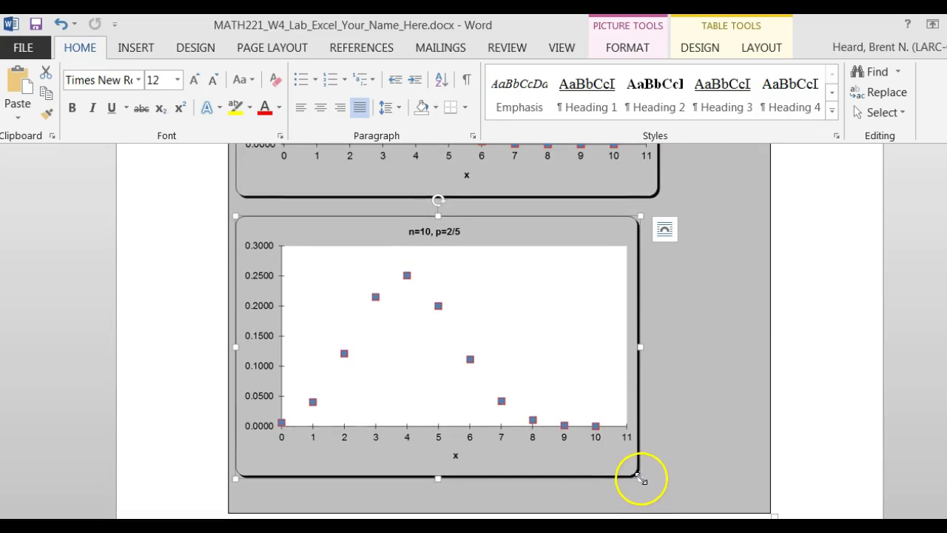
drag(641, 479, 663, 491)
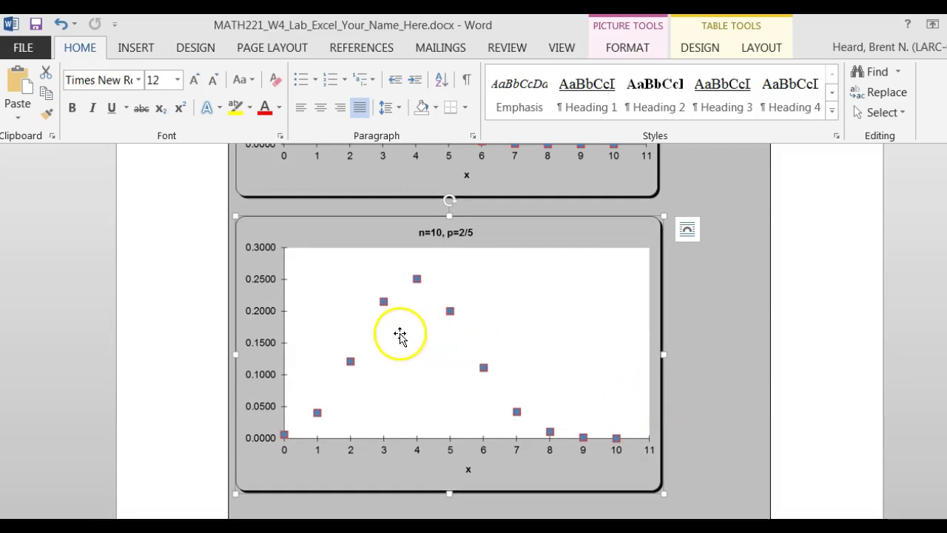
key(alt+Tab)
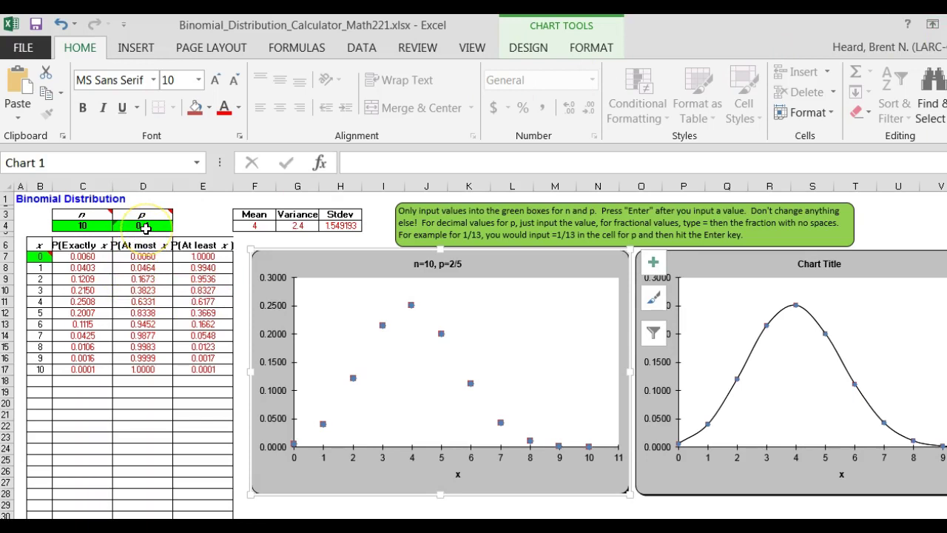
- Enter =4/5 in cell D4 so p becomes 0.8, giving mean 8 and variance 1.6
click(145, 228)
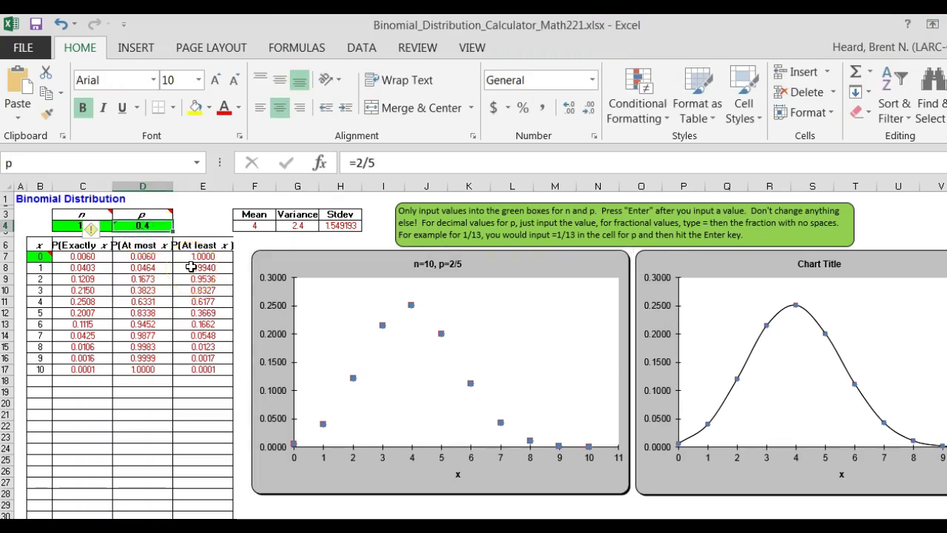
text(=)
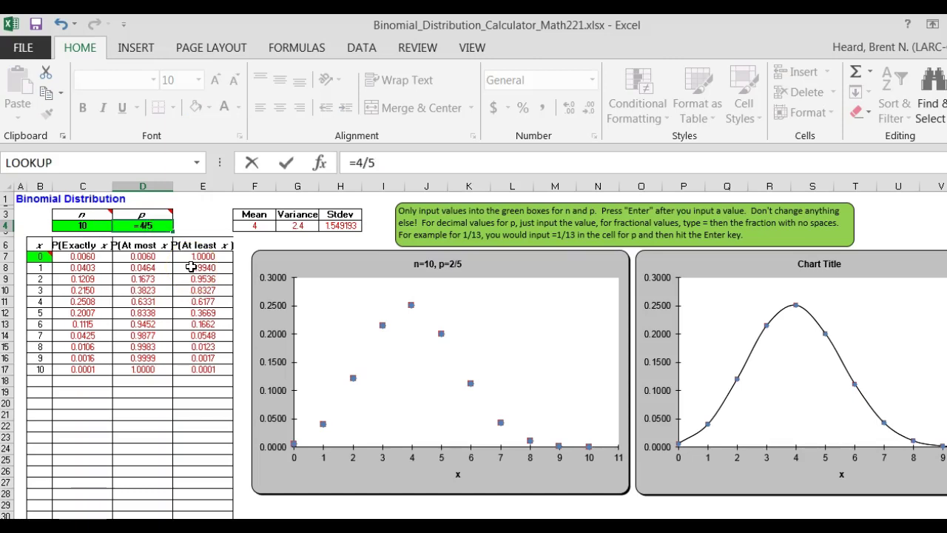
key(Return)
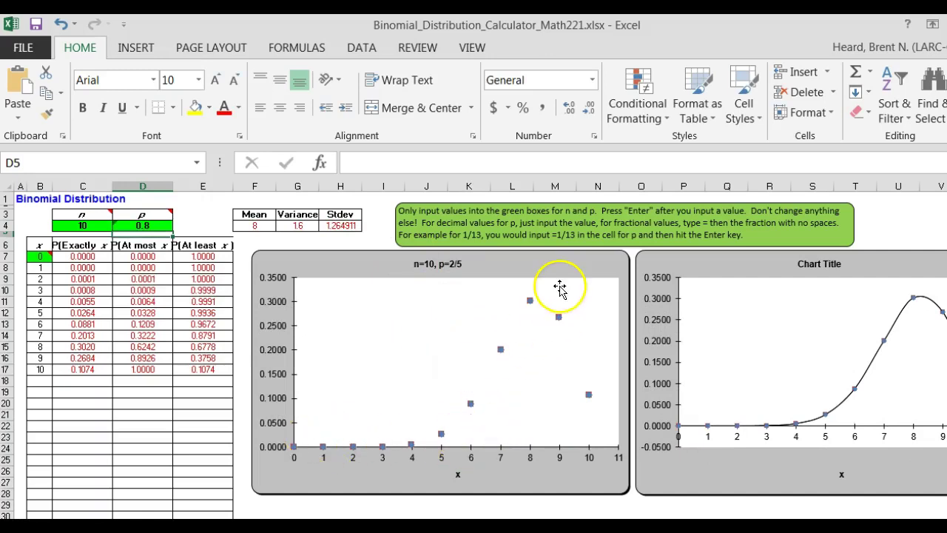
- Change the scatter chart title from 'n=10, p=2/5' to 'n=10, p=4/5'
click(440, 264)
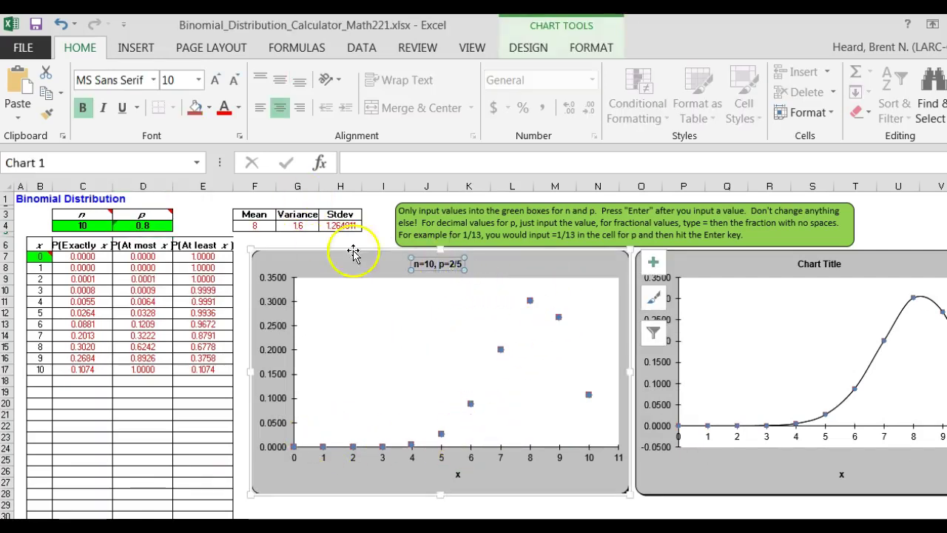
click(454, 264)
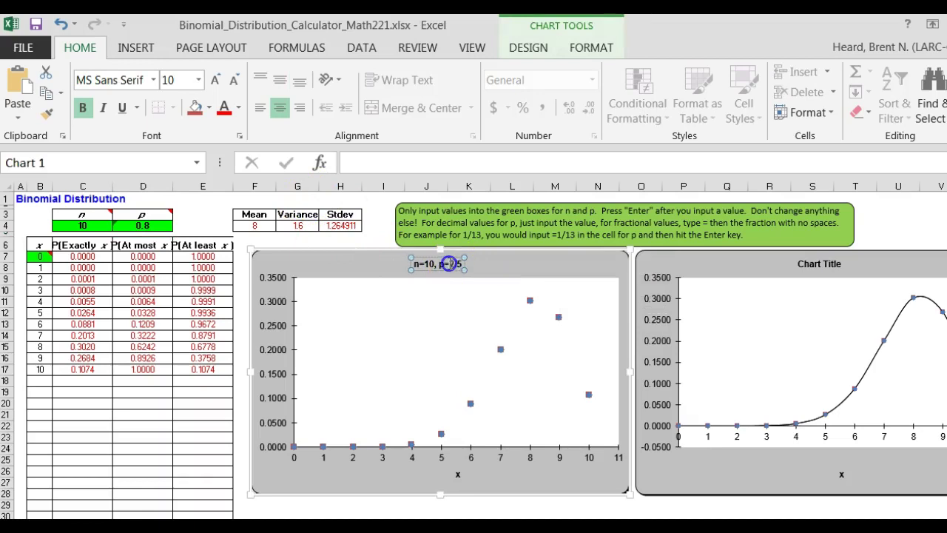
double_click(449, 264)
text(4)
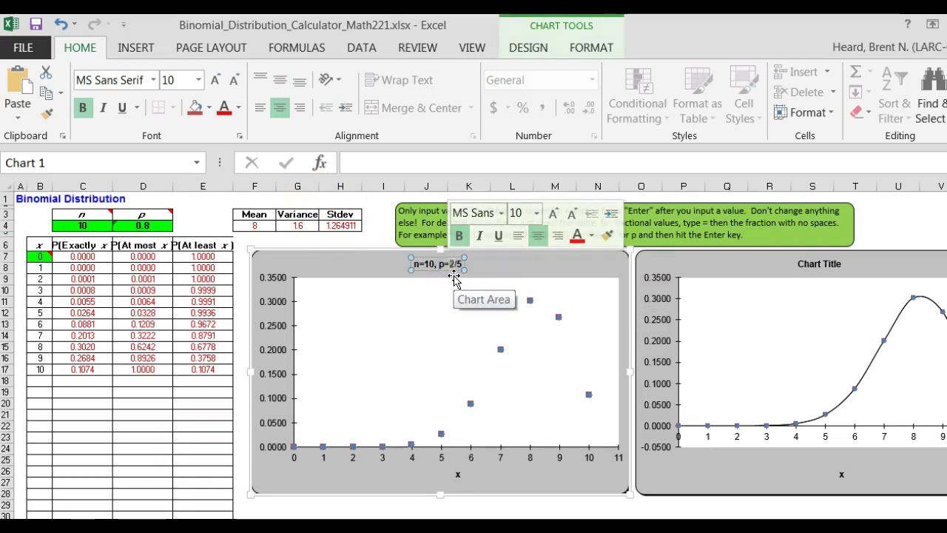
- Copy the whole retitled chart and return to the Word lab document
click(588, 264)
right_click(599, 257)
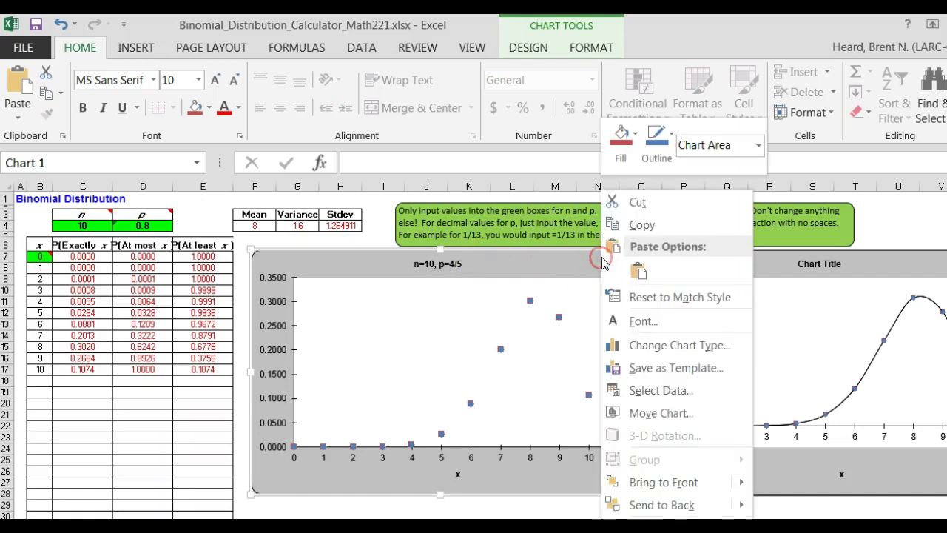
click(640, 228)
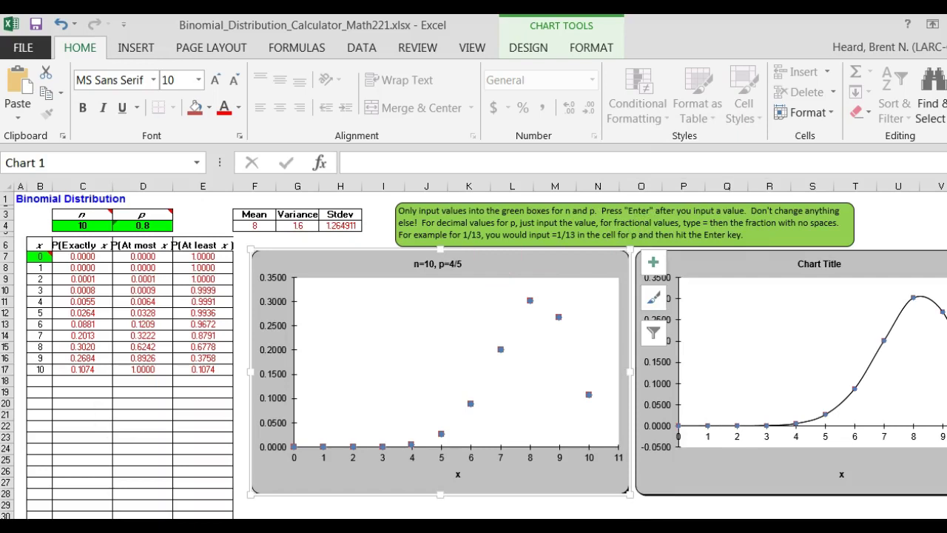
click(42, 512)
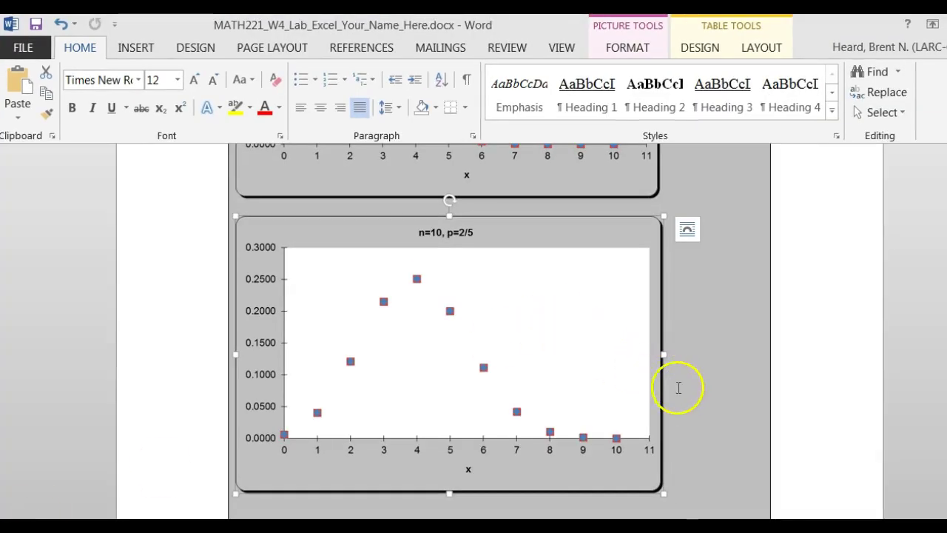
- Paste the copied n=10, p=4/5 chart as a picture into the grey cell under the p=2/5 chart
scroll(684, 426, down, 5)
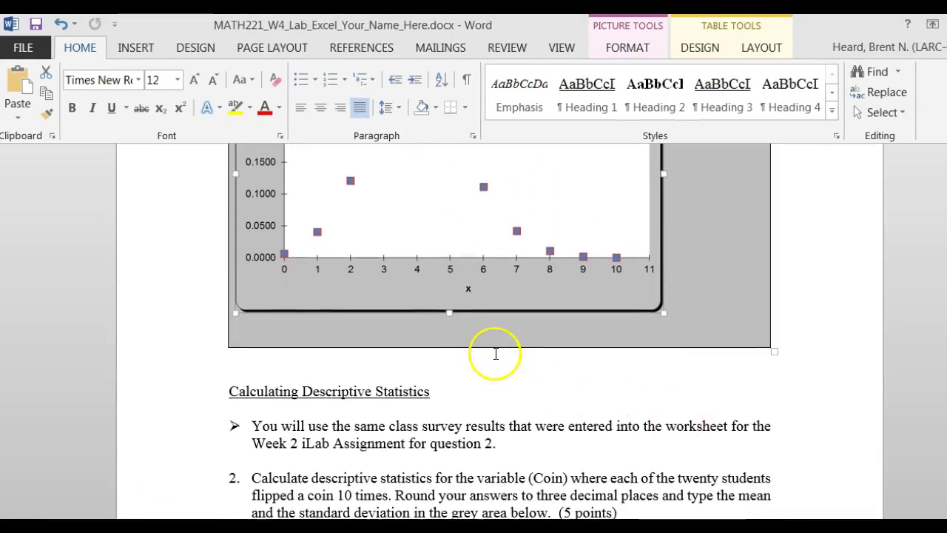
click(449, 340)
click(395, 332)
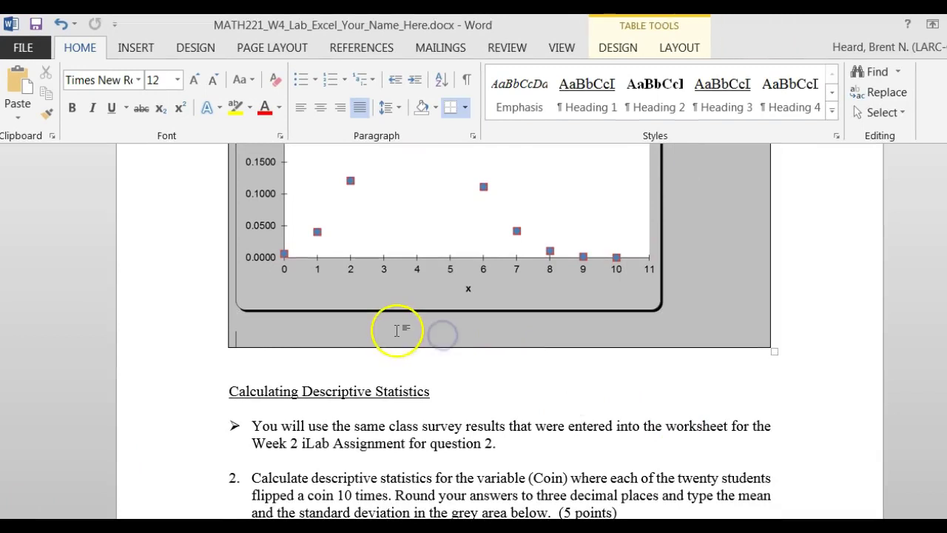
right_click(357, 325)
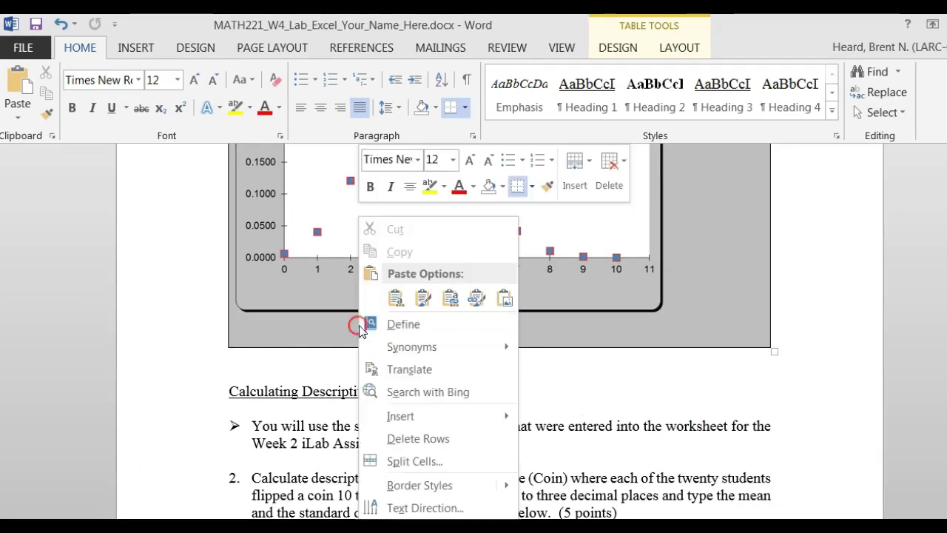
click(503, 298)
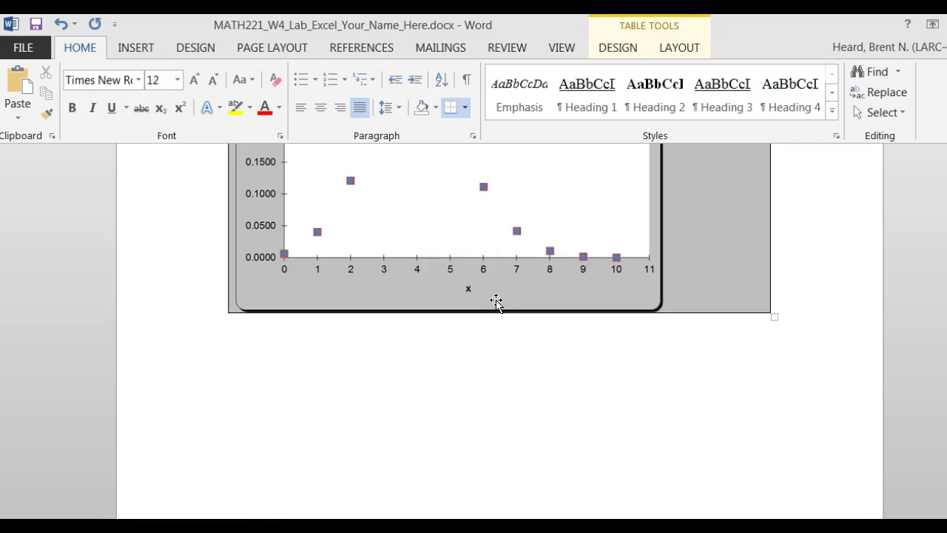
scroll(496, 301, up, 3)
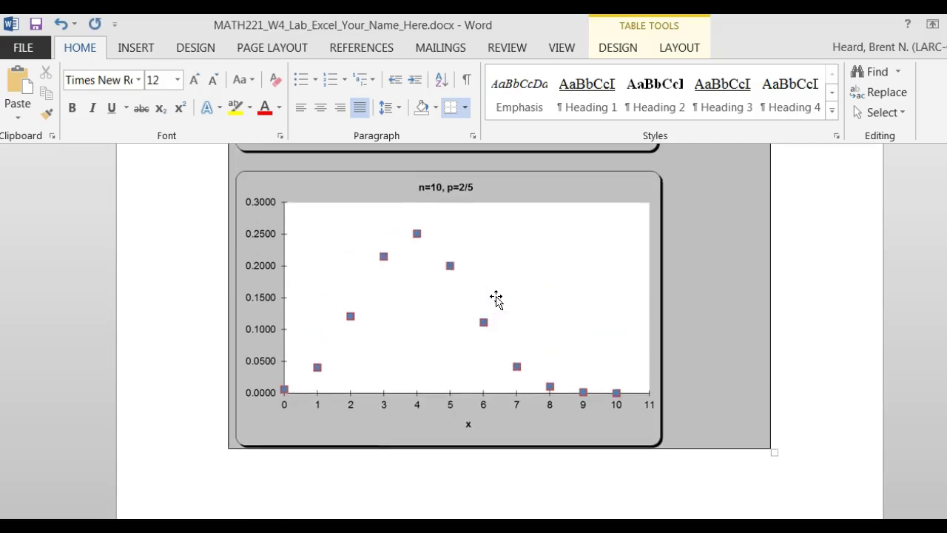
scroll(496, 298, down, 10)
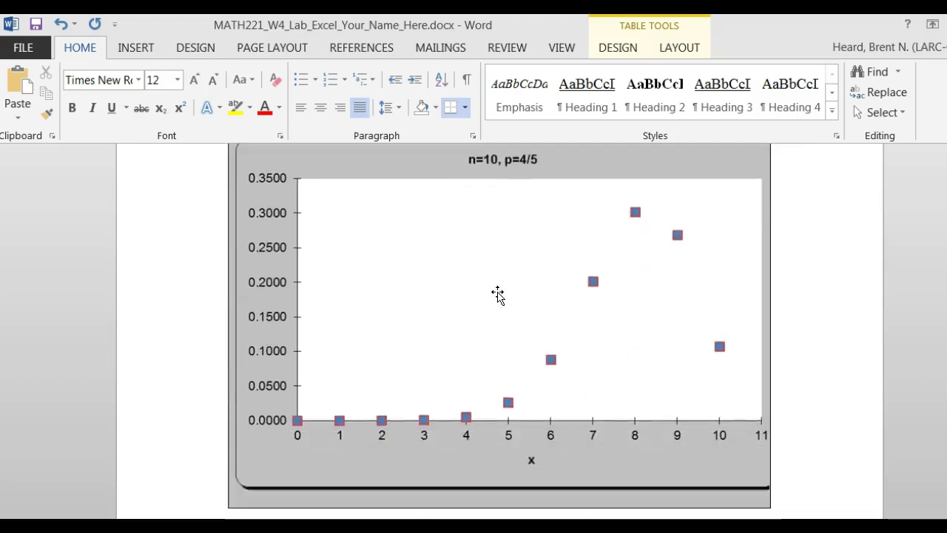
scroll(497, 294, down, 1)
- Drag the p=4/5 picture's corner handle inward until it matches the other two charts' width
click(766, 464)
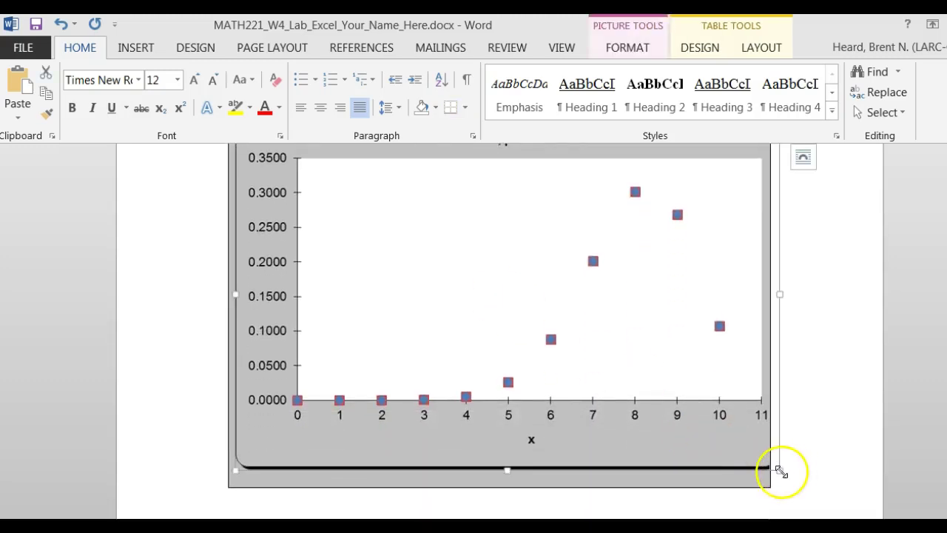
drag(778, 468, 674, 348)
scroll(688, 342, up, 8)
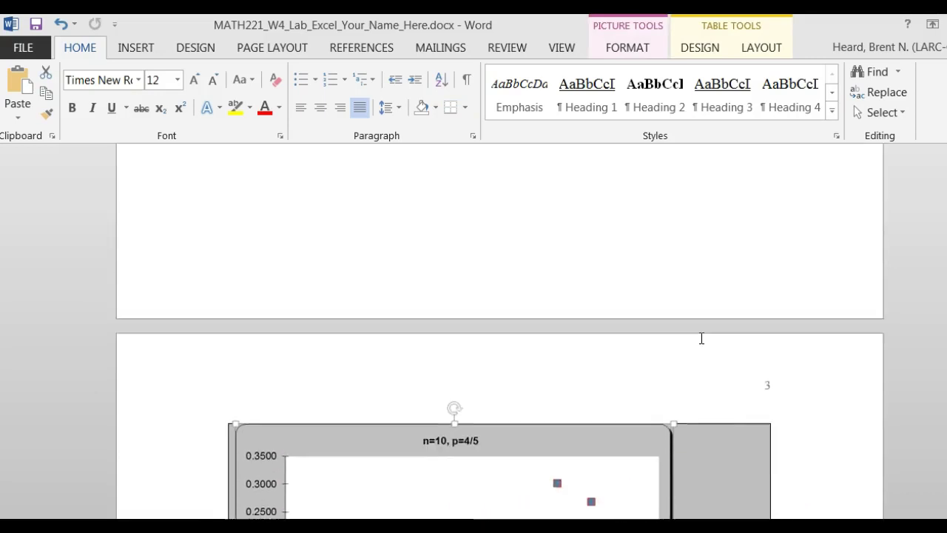
scroll(701, 338, up, 3)
scroll(700, 338, down, 8)
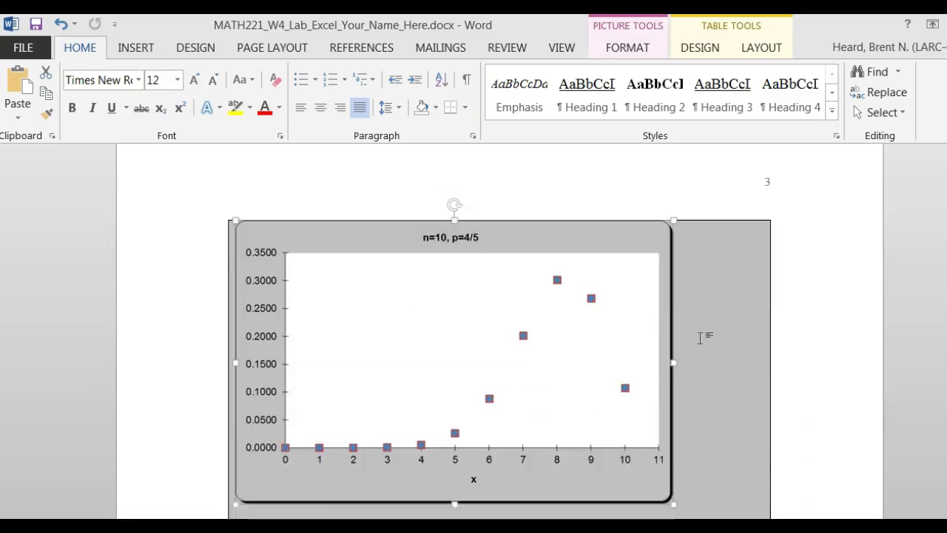
scroll(699, 338, down, 1)
drag(675, 443, 658, 429)
scroll(680, 391, up, 3)
scroll(684, 377, up, 5)
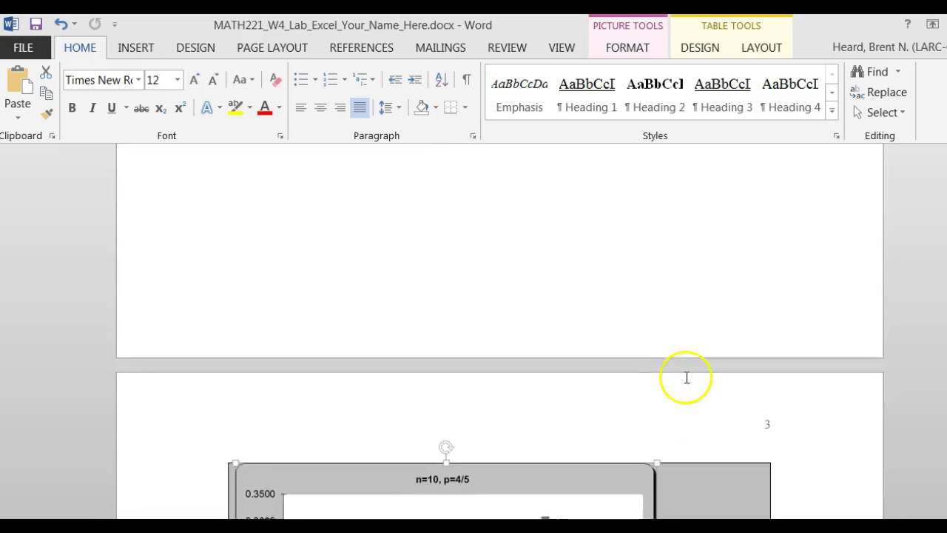
scroll(685, 377, down, 12)
scroll(686, 377, down, 6)
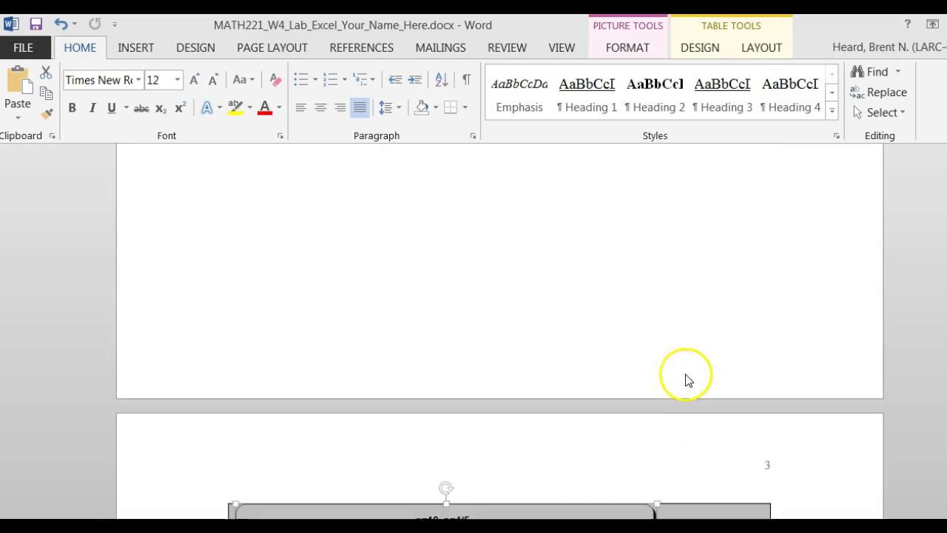